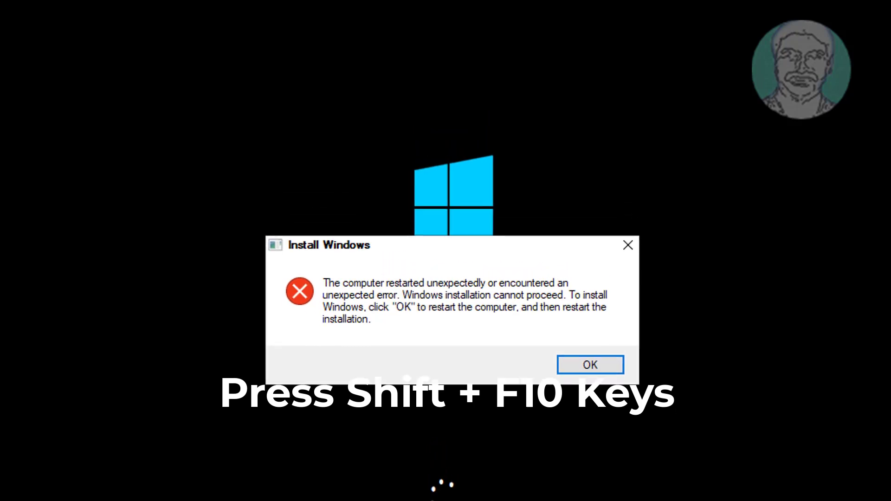
Open a Command Prompt with Shift+F10, move the setup error aside, and run regedit
{"action": "key", "text": "shift+F10"}
{"action": "left_click_drag", "start_coordinate": [561, 292], "coordinate": [545, 500]}
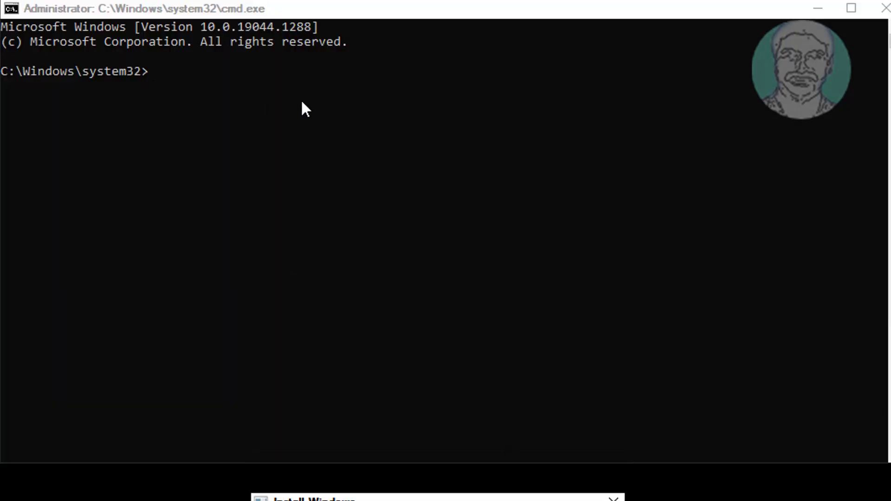
{"action": "left_click", "coordinate": [273, 104]}
{"action": "type", "text": "reged"}
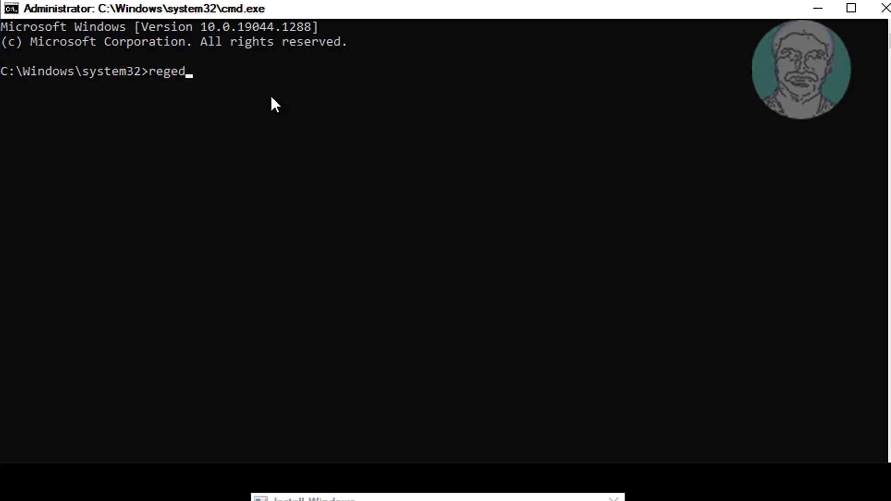
{"action": "type", "text": "it"}
{"action": "key", "text": "Return"}
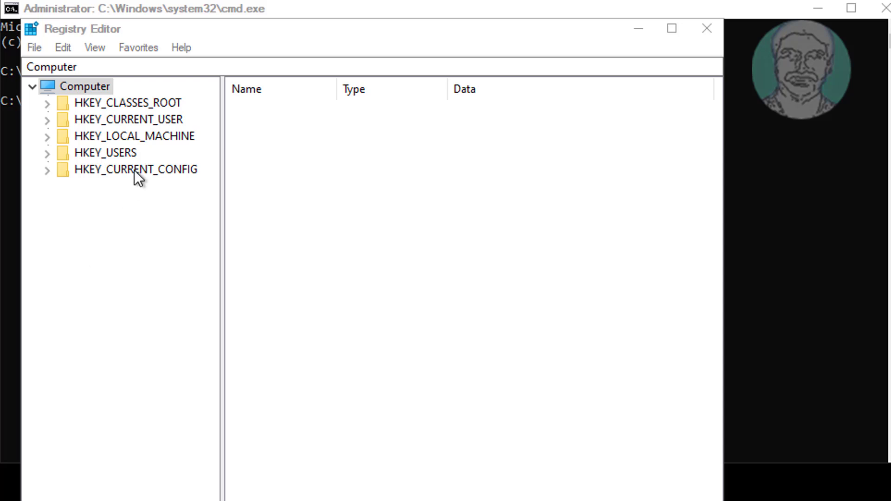
Expand HKEY_LOCAL_MACHINE > SYSTEM > Setup in the key tree and widen the tree pane
{"action": "left_click", "coordinate": [155, 138]}
{"action": "left_click", "coordinate": [47, 136]}
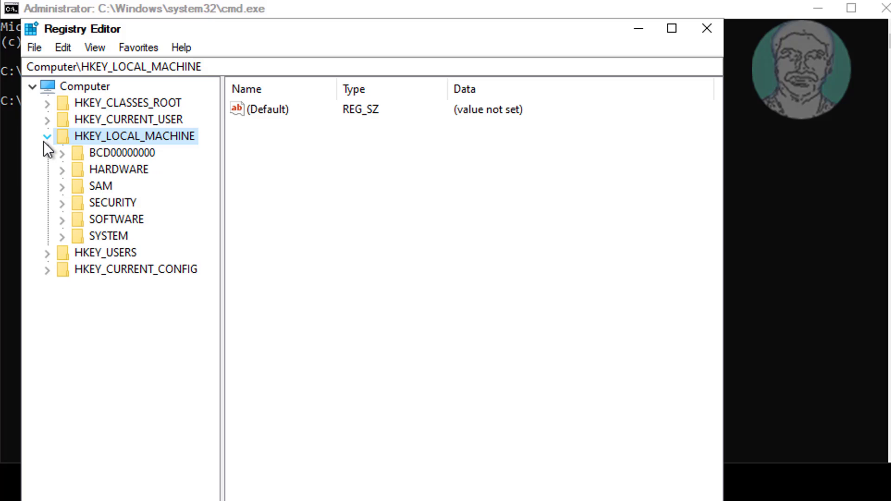
{"action": "left_click", "coordinate": [115, 236]}
{"action": "left_click", "coordinate": [62, 236]}
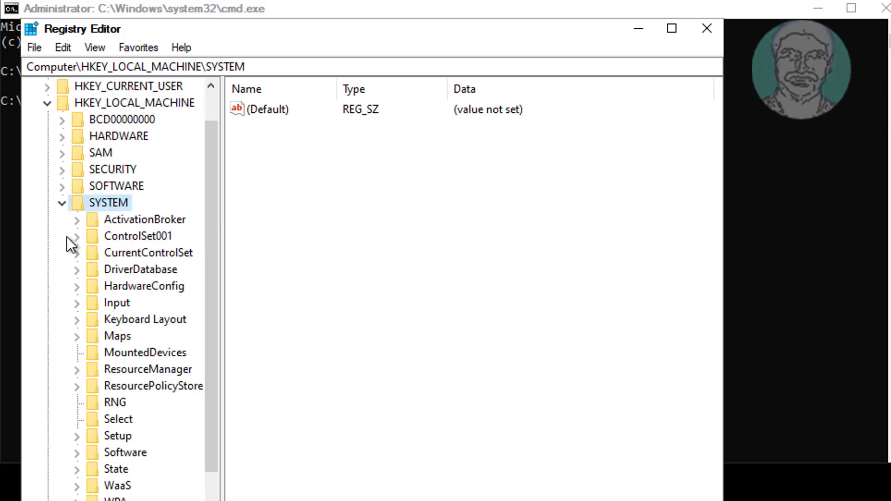
{"action": "left_click", "coordinate": [115, 436]}
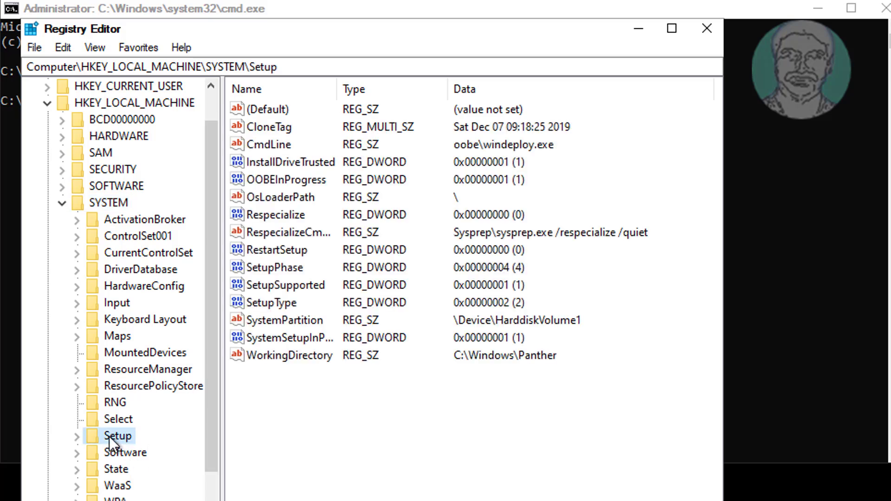
{"action": "left_click", "coordinate": [77, 435]}
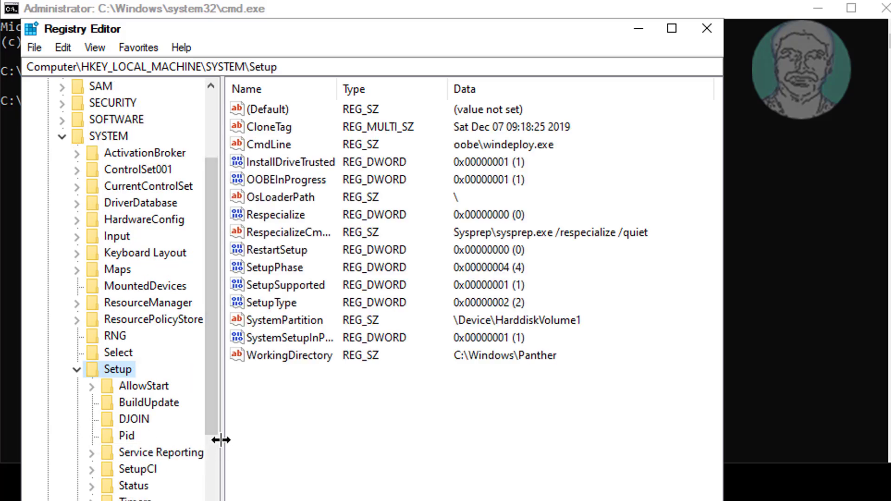
{"action": "left_click_drag", "start_coordinate": [221, 440], "coordinate": [304, 450]}
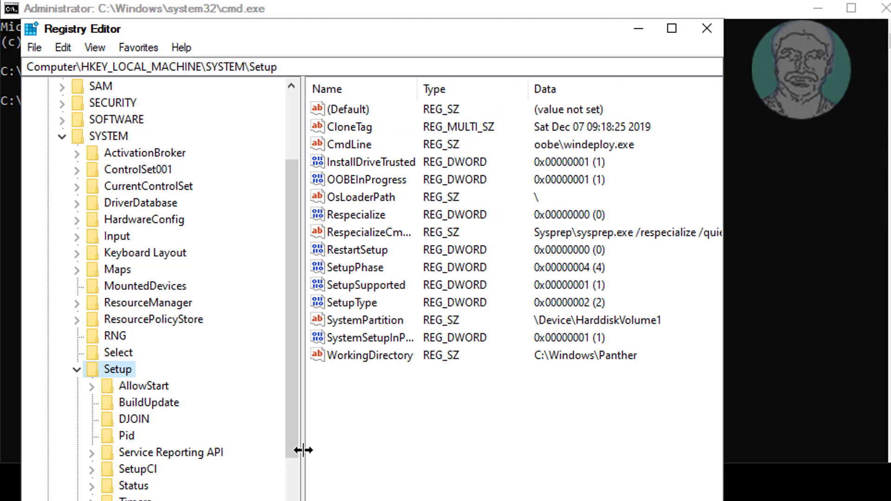
Expand the Status key and select ChildCompletion to show its setup.exe value
{"action": "left_click", "coordinate": [149, 488]}
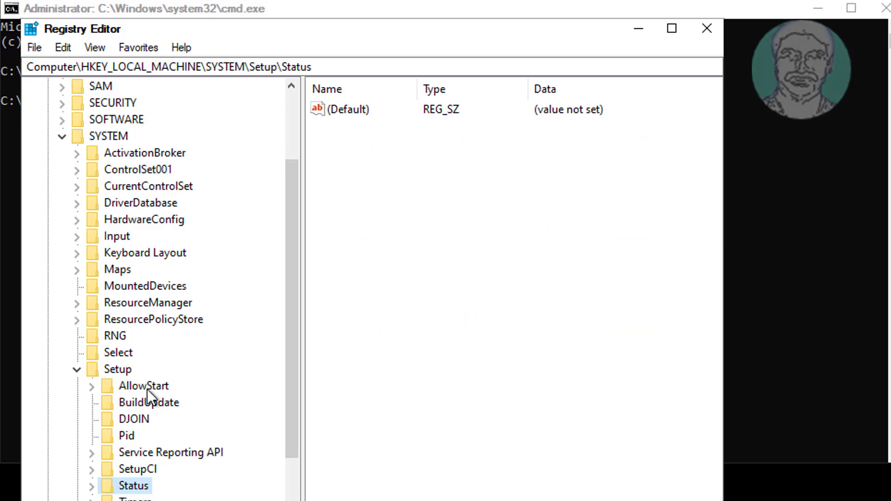
{"action": "left_click", "coordinate": [117, 369]}
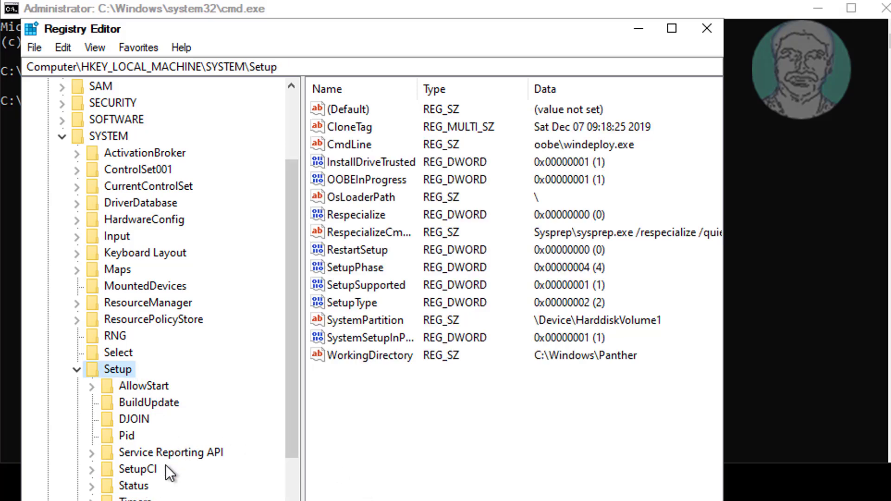
{"action": "left_click", "coordinate": [136, 489]}
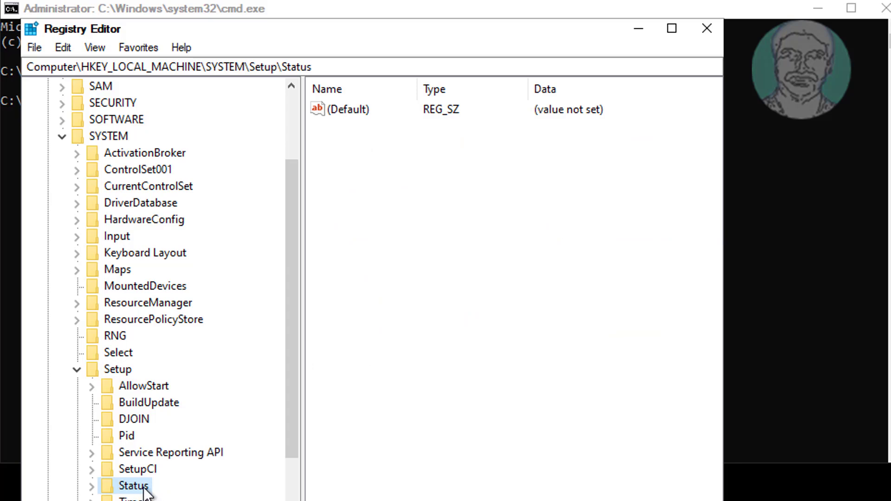
{"action": "left_click", "coordinate": [91, 485]}
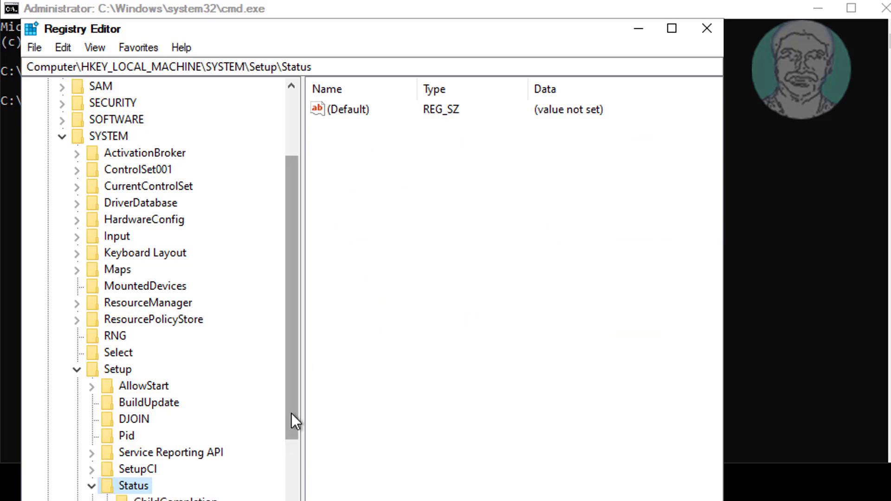
{"action": "left_click_drag", "start_coordinate": [289, 425], "coordinate": [287, 445]}
{"action": "left_click", "coordinate": [188, 448]}
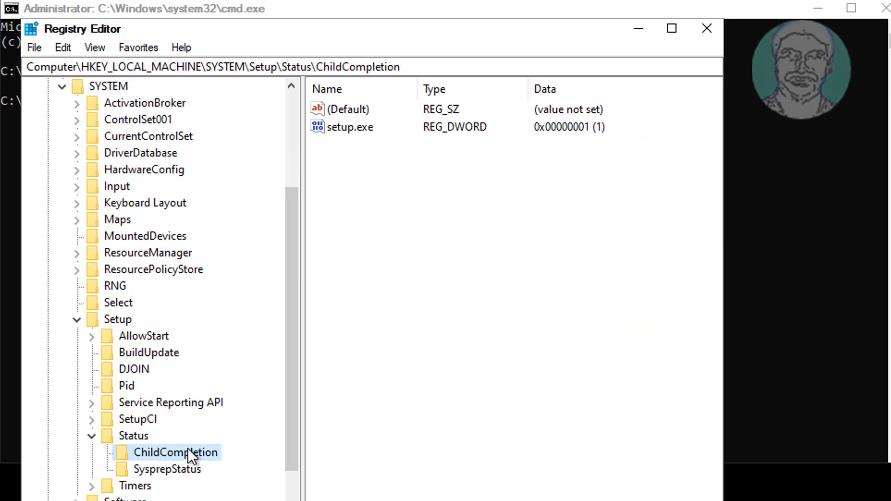
Set the setup.exe value data to 3 and close Registry Editor
{"action": "left_click", "coordinate": [358, 130]}
{"action": "double_click", "coordinate": [359, 130]}
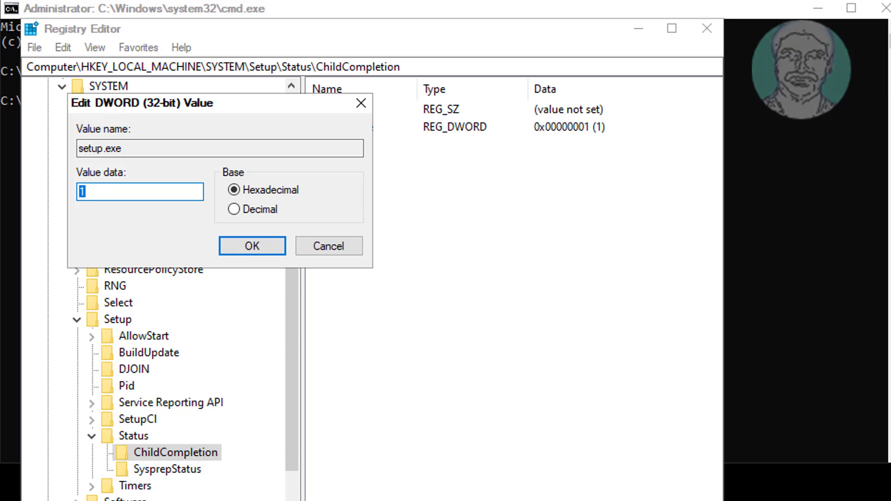
{"action": "type", "text": "3"}
{"action": "left_click", "coordinate": [226, 245]}
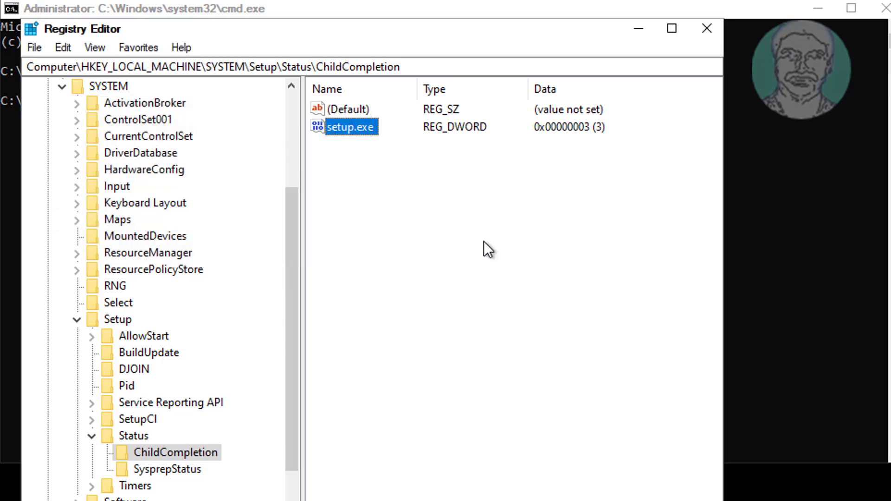
{"action": "left_click", "coordinate": [706, 29]}
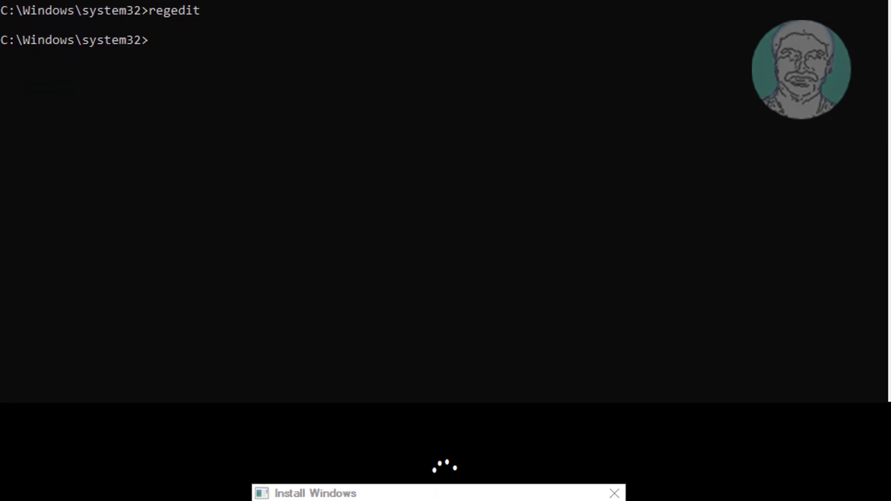